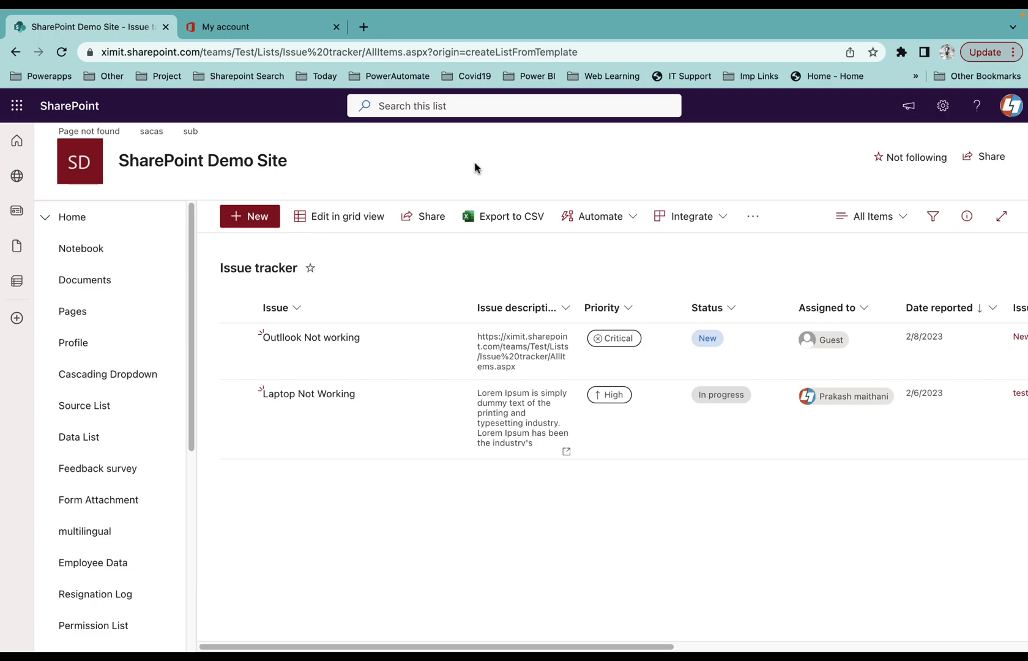
- Review the account's subscriptions: Office 365 E3 Developer, Power Automate Free and Power Apps Plan 2 Trial
click(241, 30)
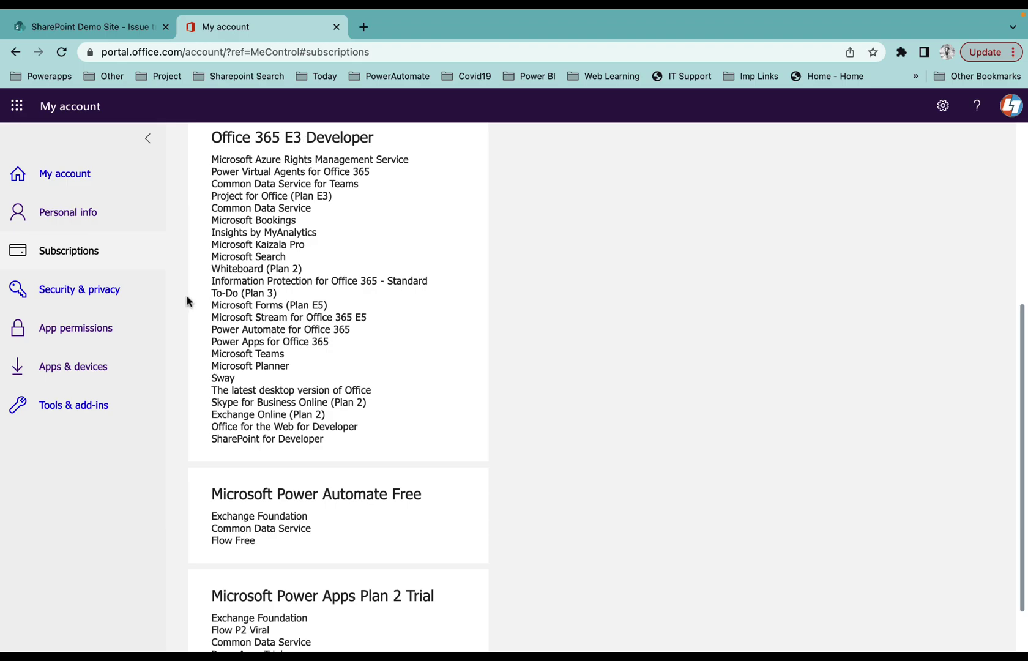
click(999, 106)
triple_click(661, 242)
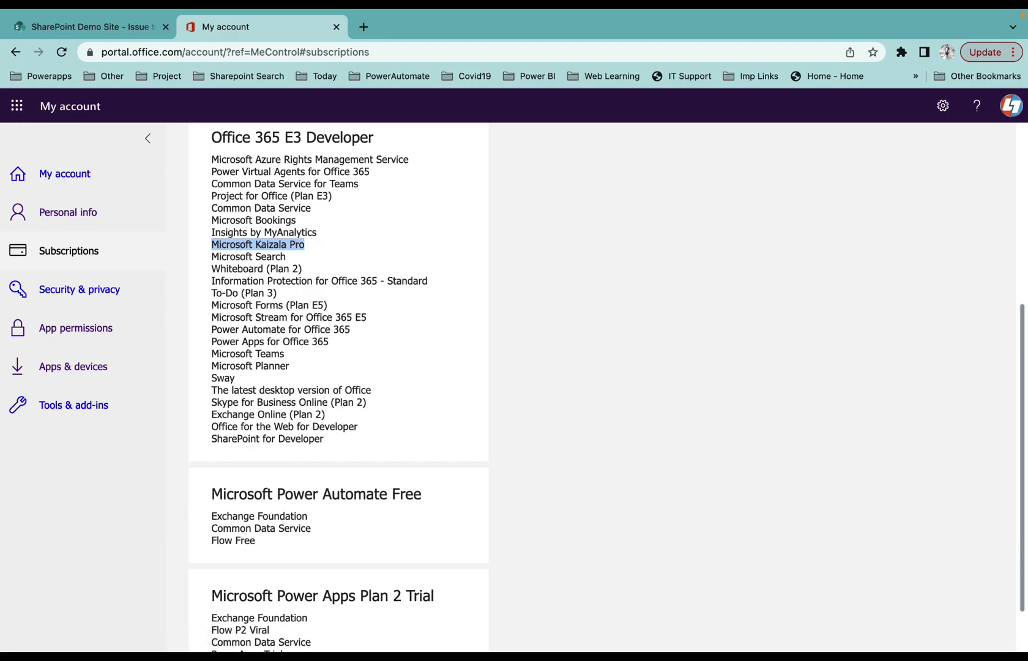
- Launch Excel from the Dock and create a new blank workbook
mouse_move(851, 630)
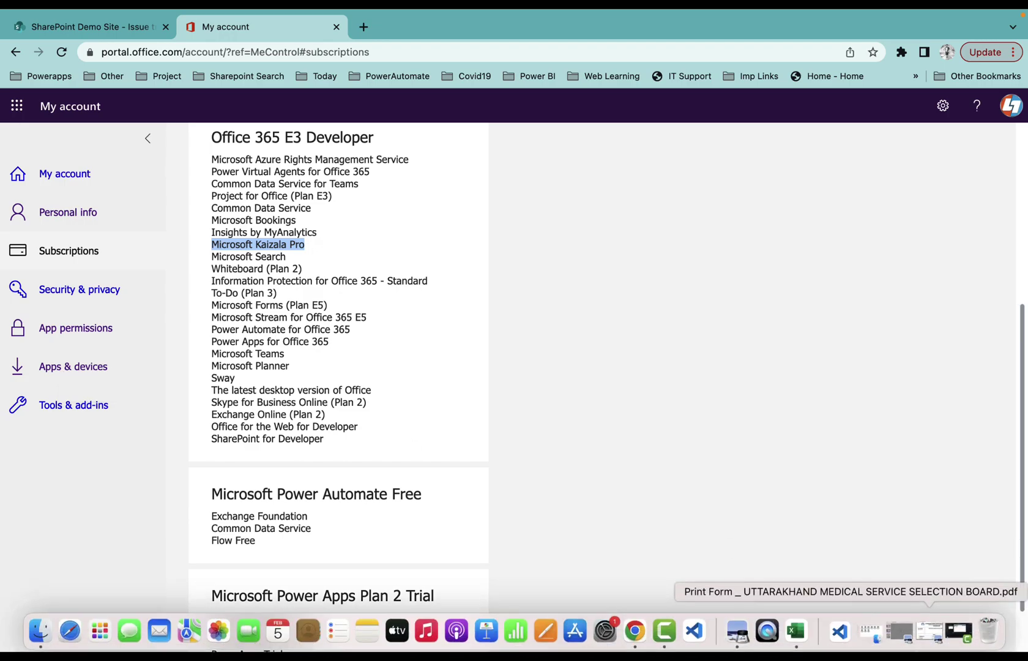
click(796, 630)
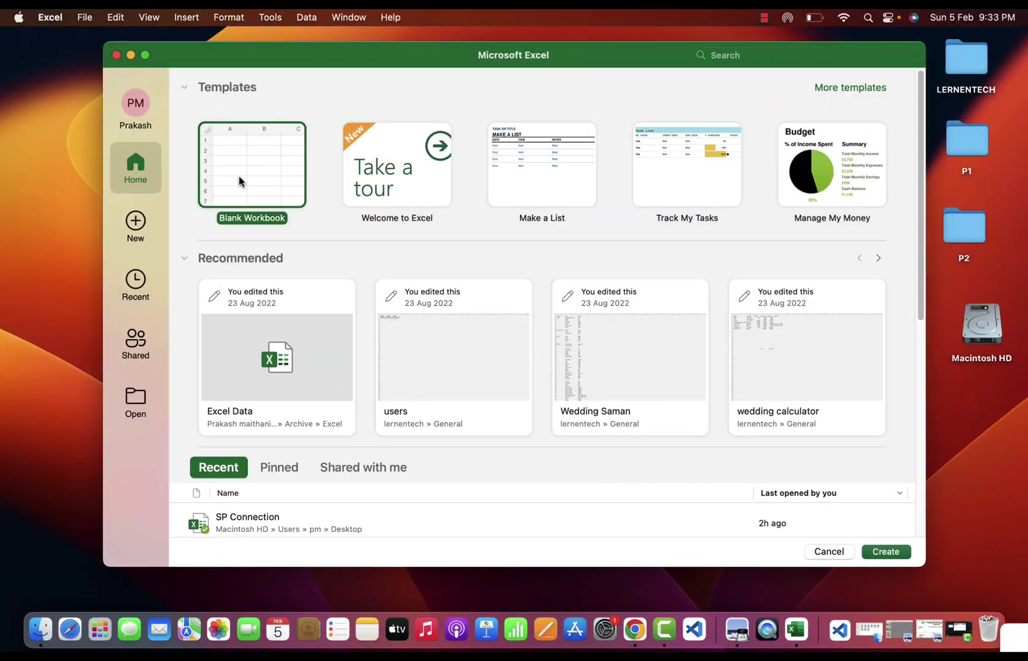
double_click(239, 181)
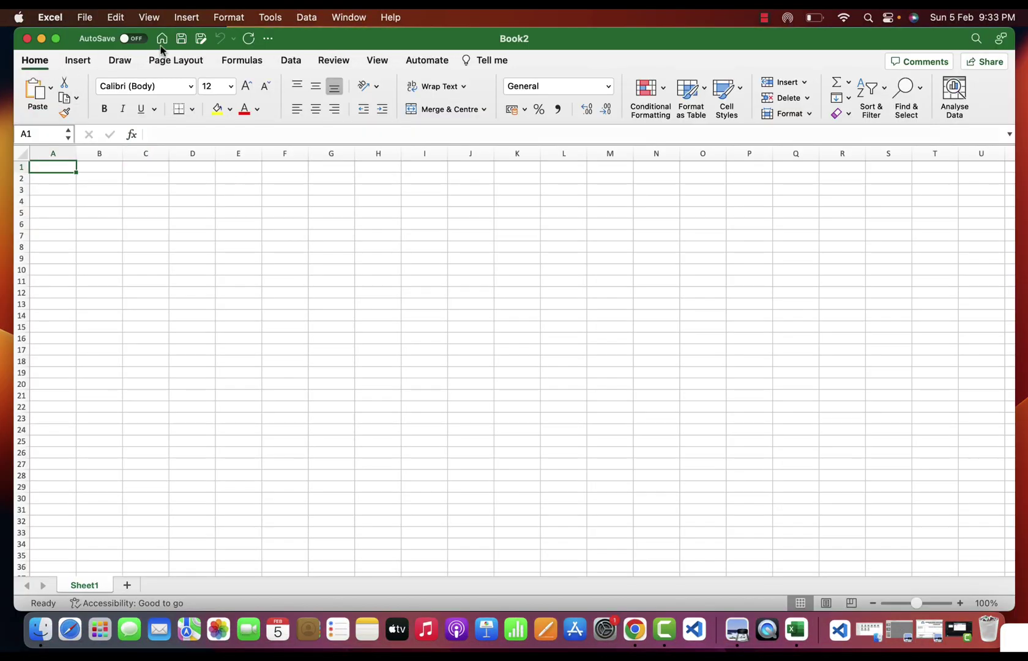
- Save the blank workbook to the Desktop as 'SharePoint Connection'
click(180, 40)
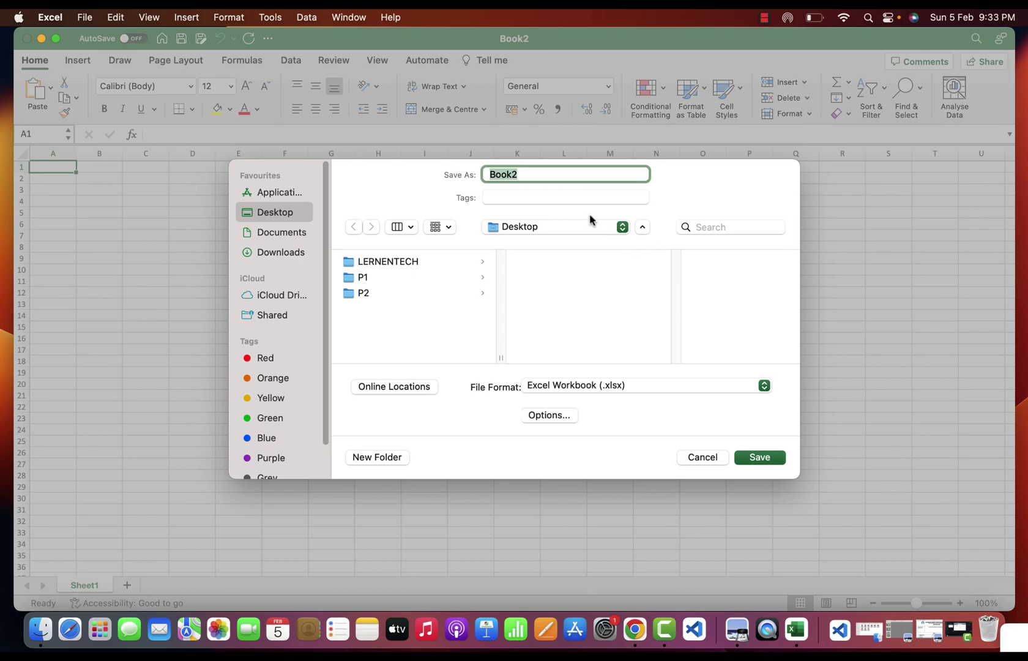
text(Share)
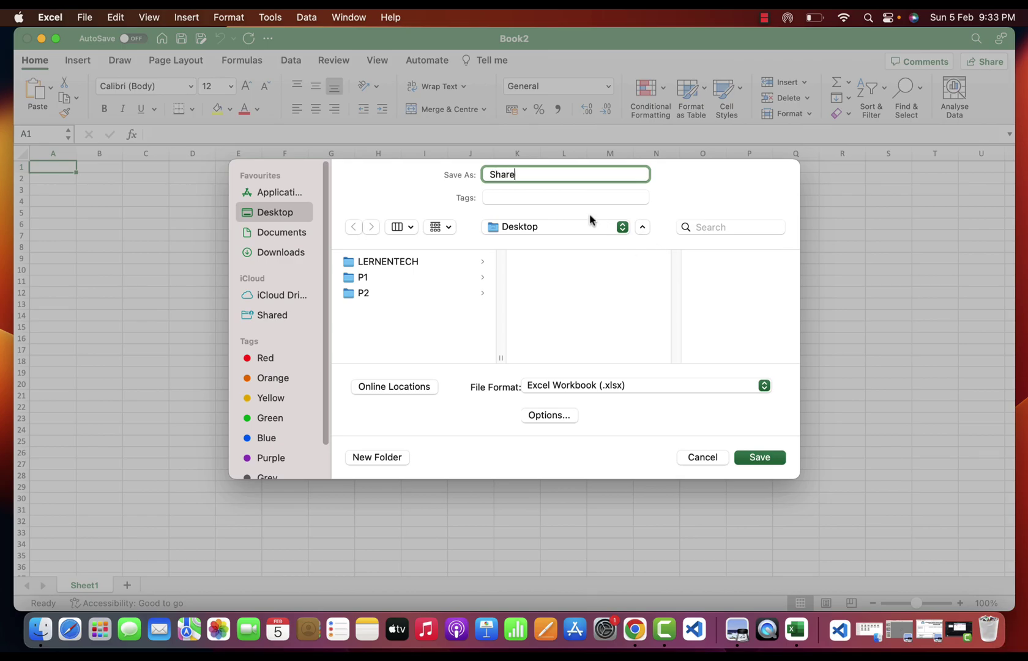
text(Point Connection)
click(758, 457)
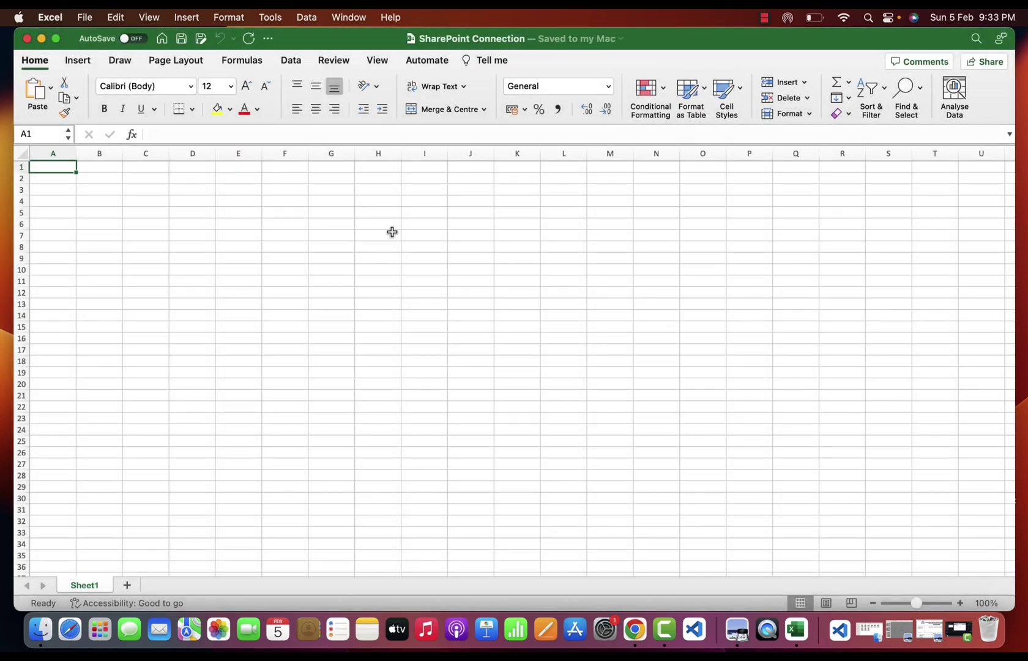
- Start a Power Query SharePoint Online list connection, then bring the Issue tracker page forward in Chrome
click(298, 65)
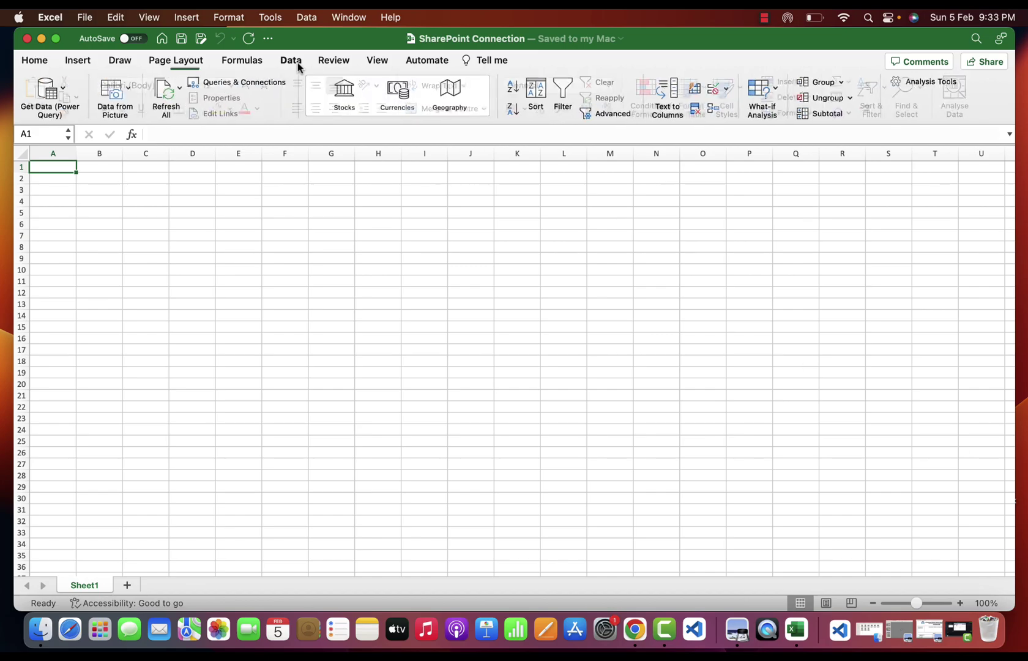
click(49, 91)
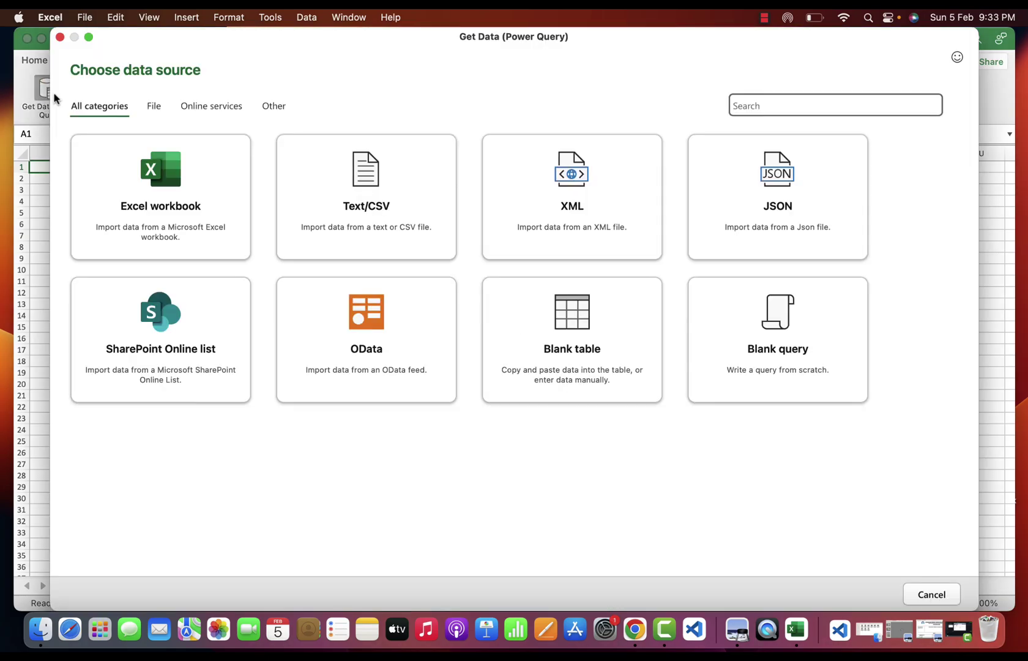
click(165, 347)
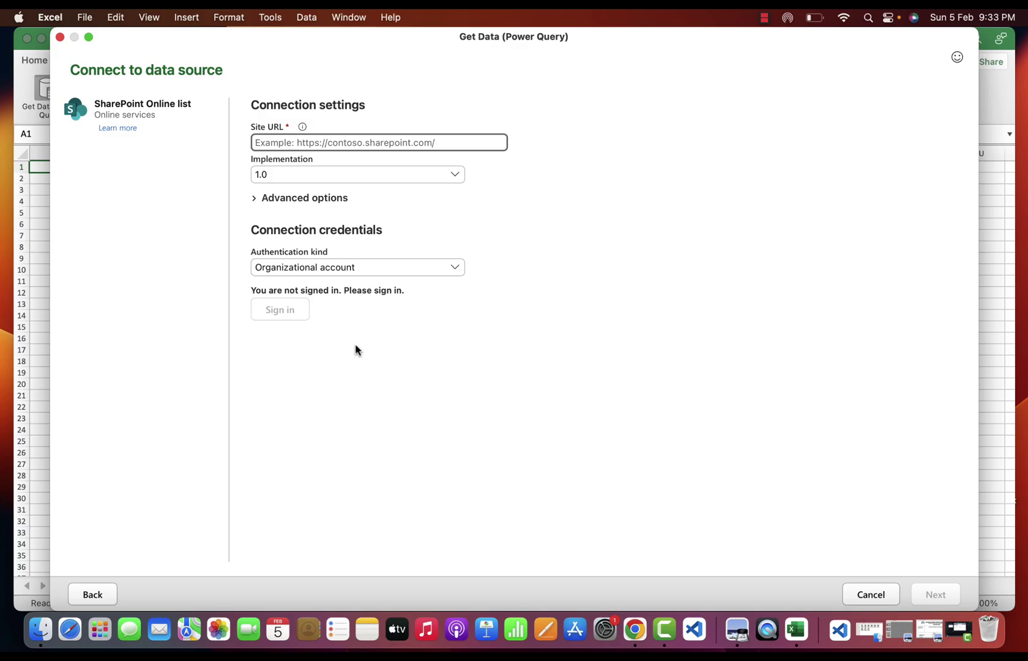
key(super+Tab)
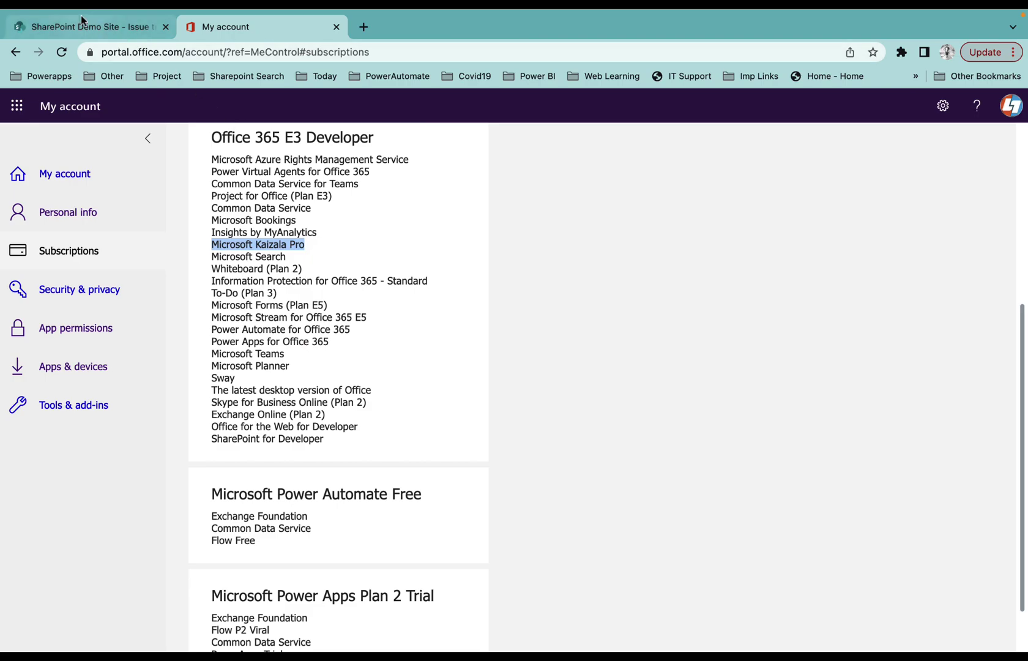
click(83, 26)
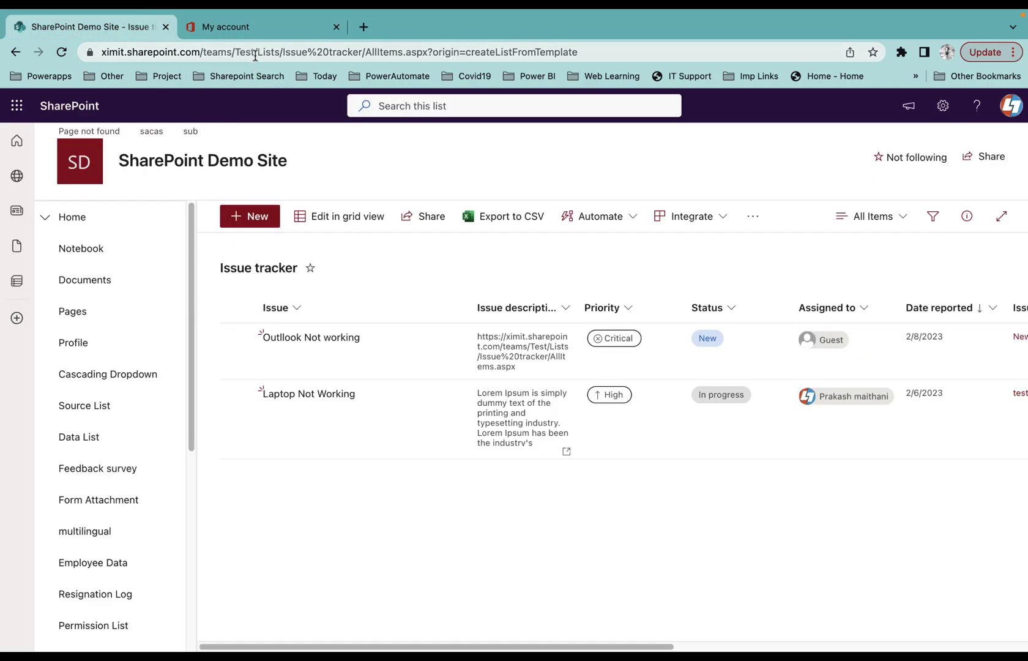
drag(257, 54, 79, 49)
key(super+c)
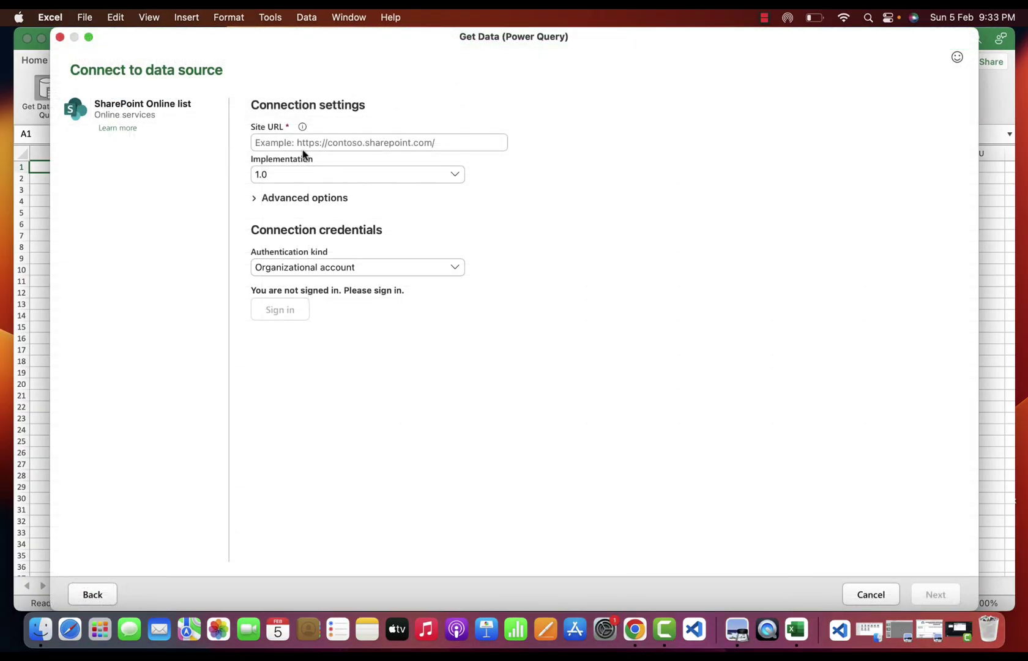
click(300, 147)
key(super+v)
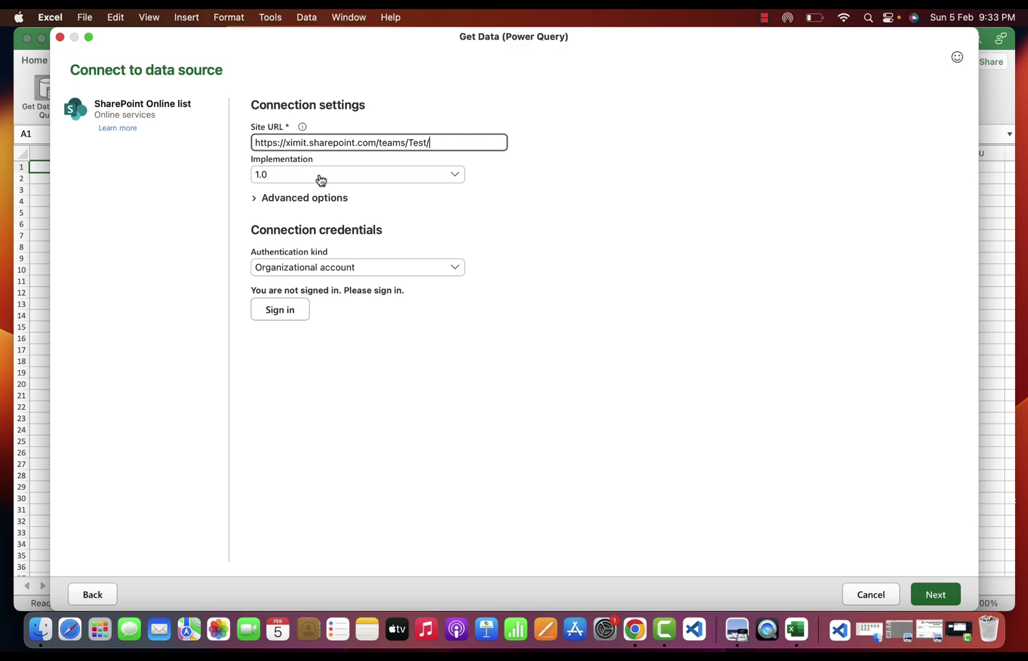
click(321, 179)
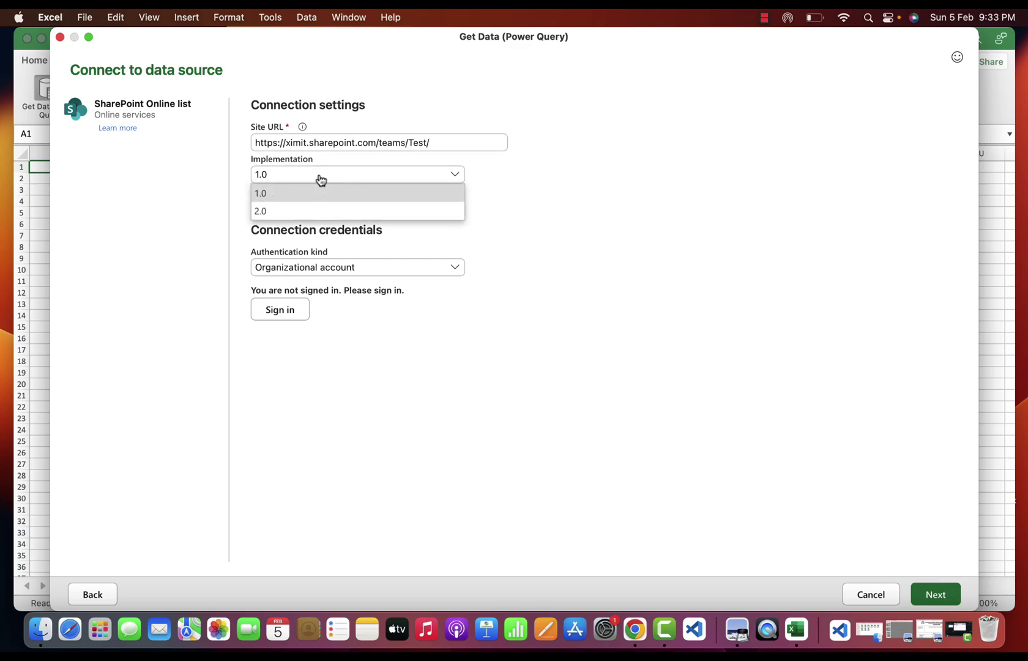
click(263, 212)
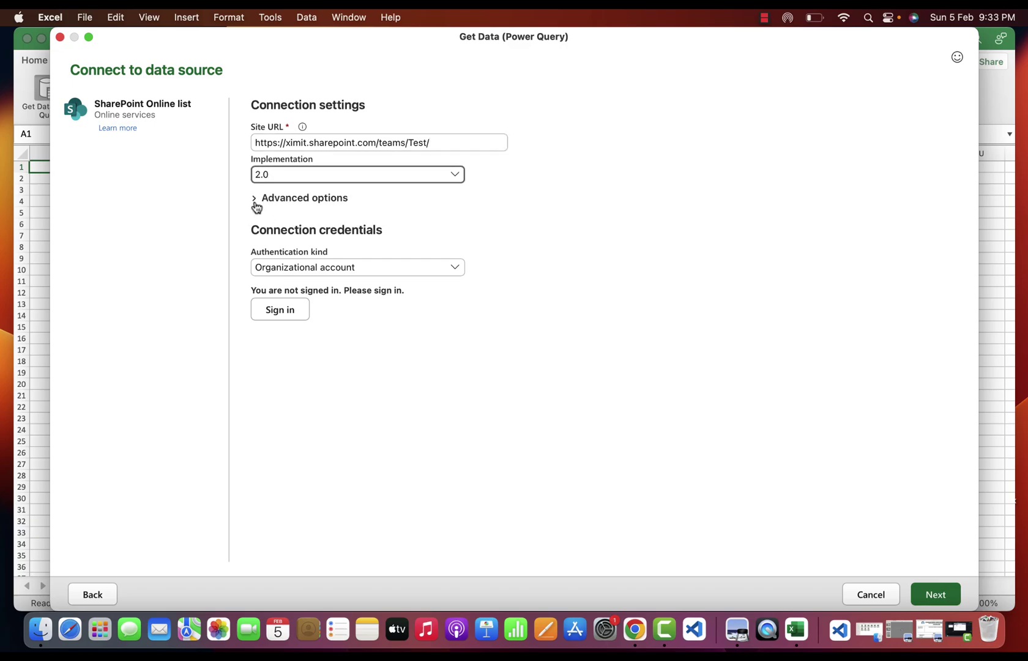
click(256, 202)
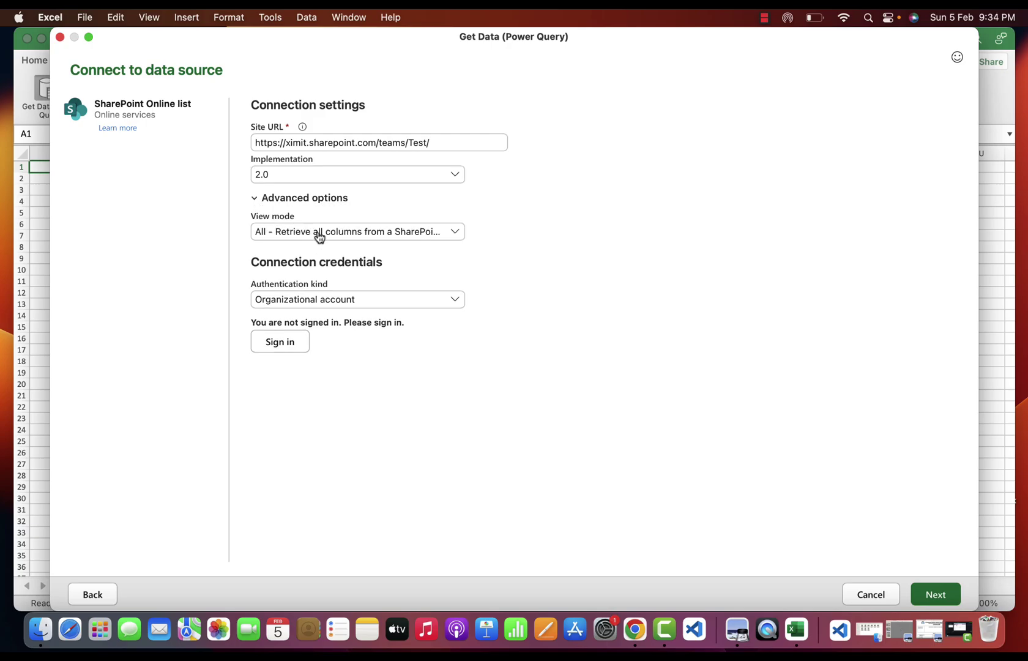
click(319, 237)
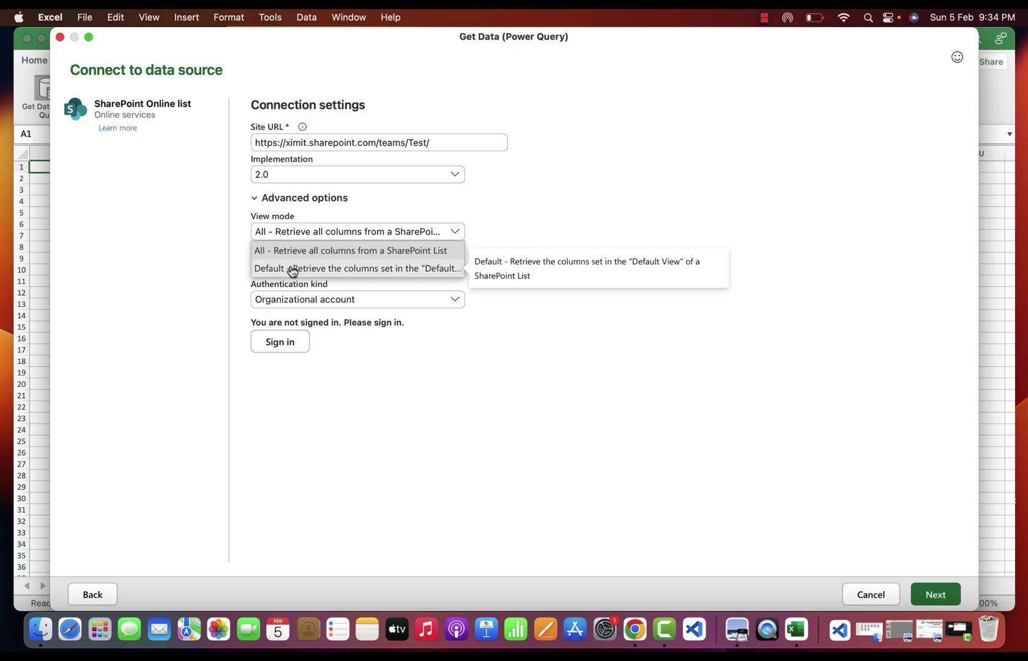
click(292, 272)
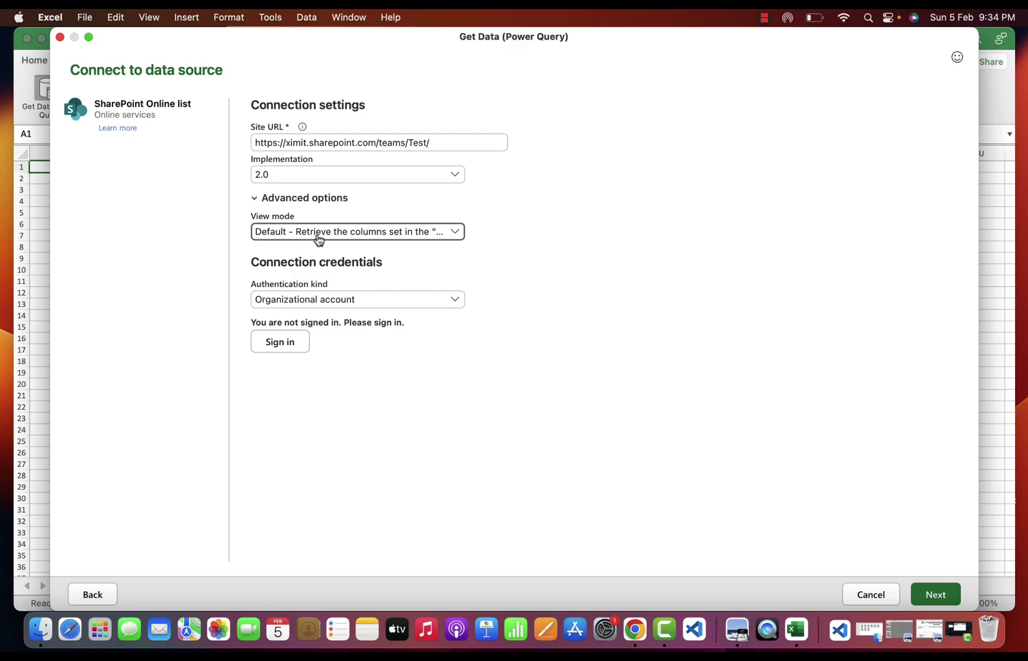
key(super+Tab)
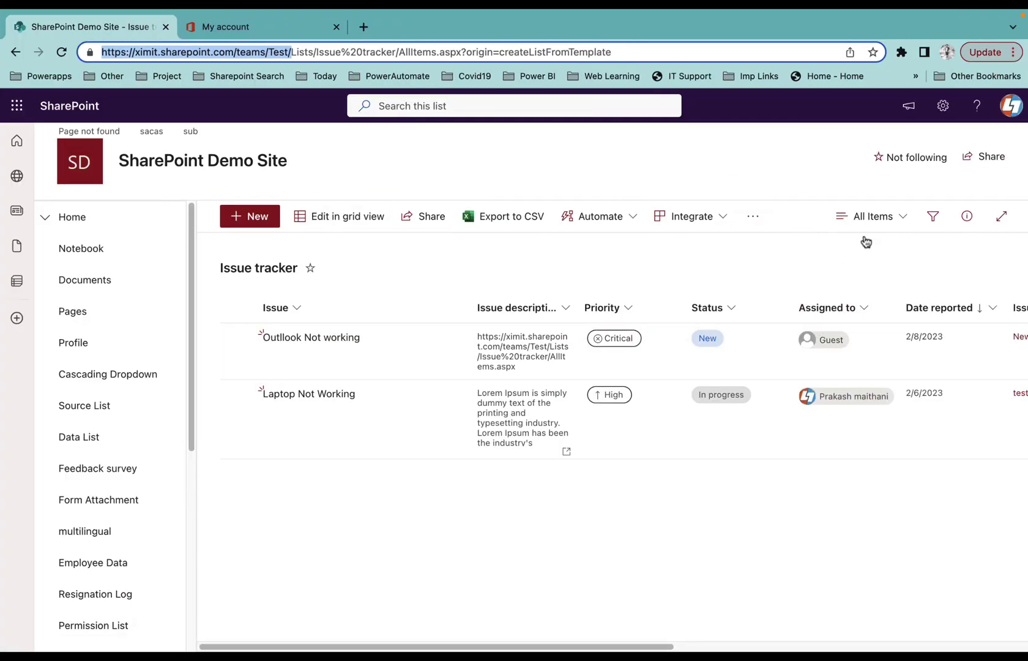
click(888, 225)
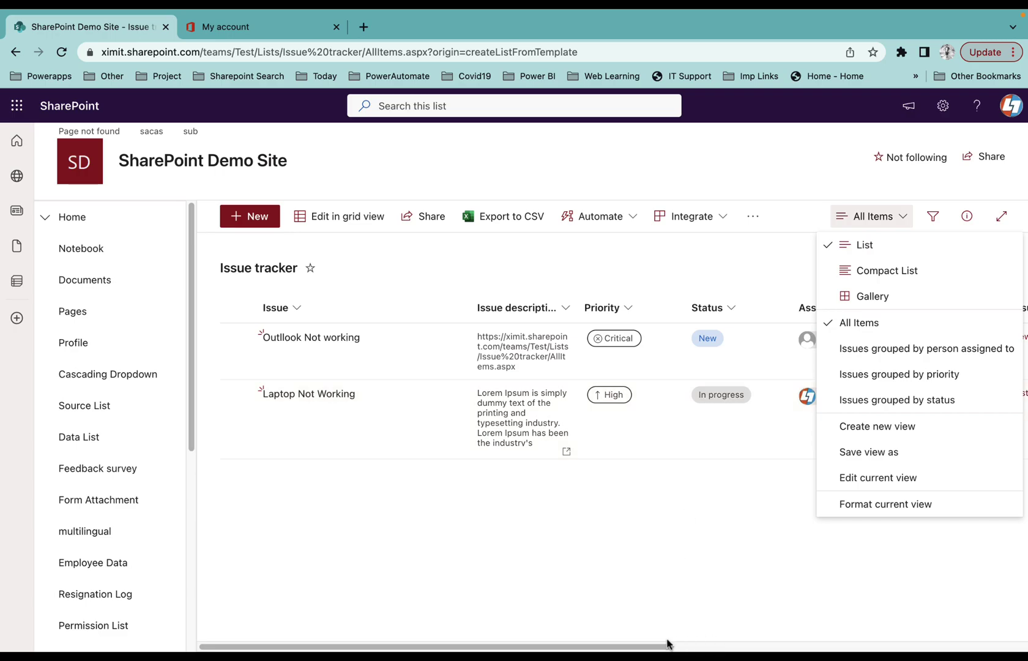
drag(661, 647, 589, 641)
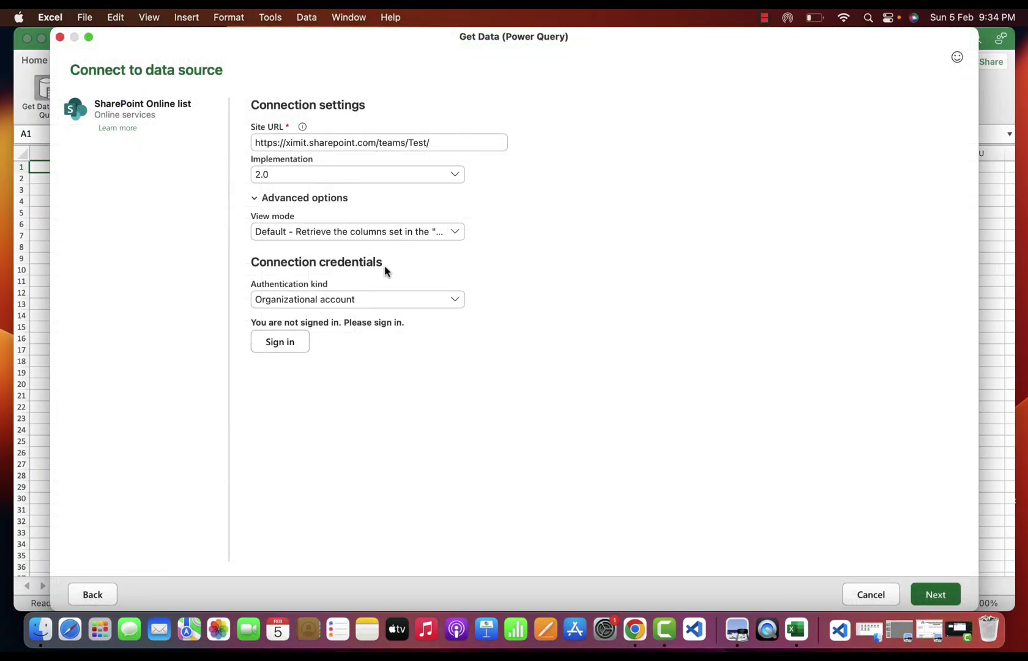
- Choose Organizational account as the authentication kind and begin signing in
click(360, 303)
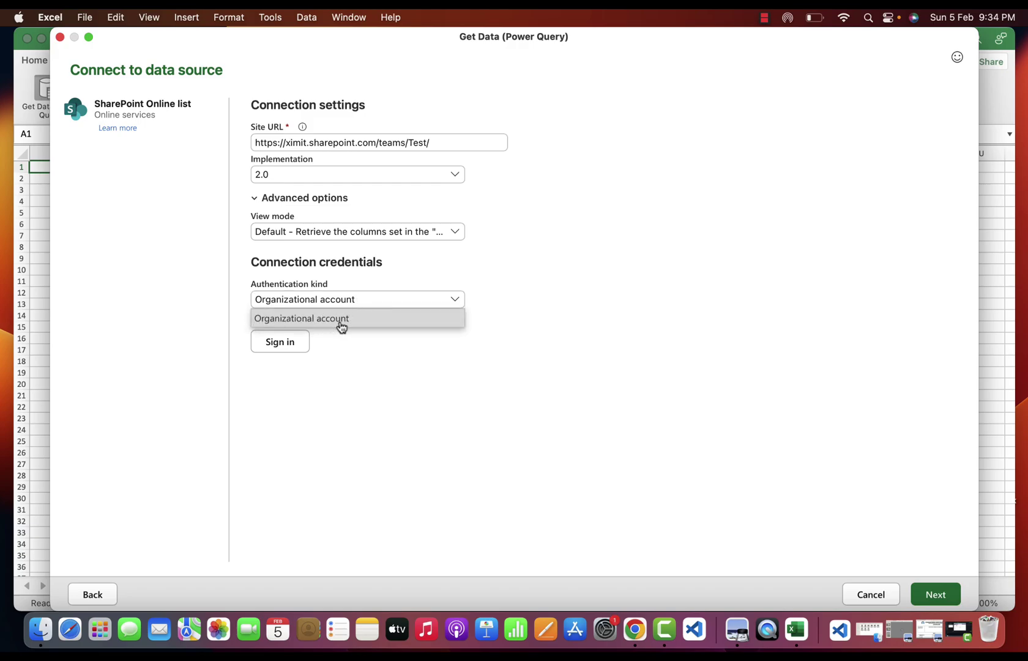
click(342, 318)
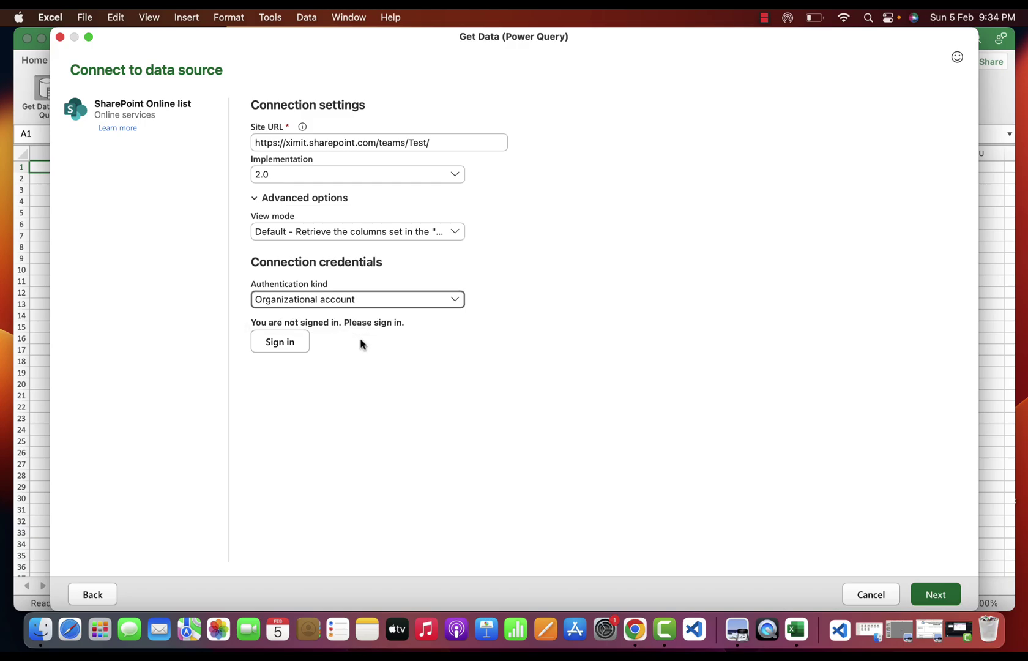
click(287, 346)
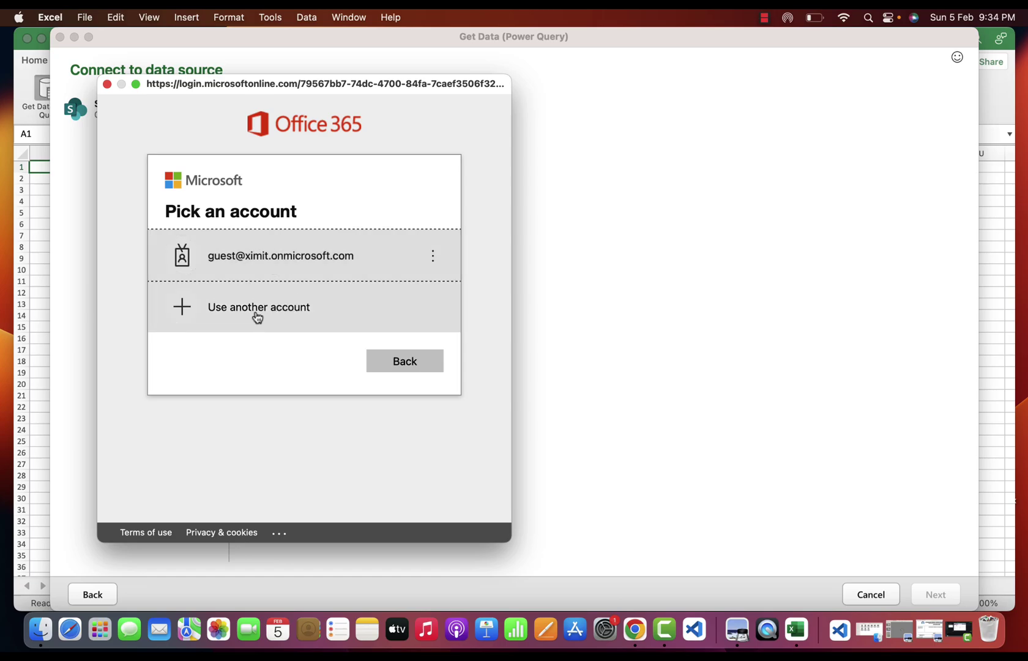
- Sign in with the existing organizational account by entering its password
click(246, 265)
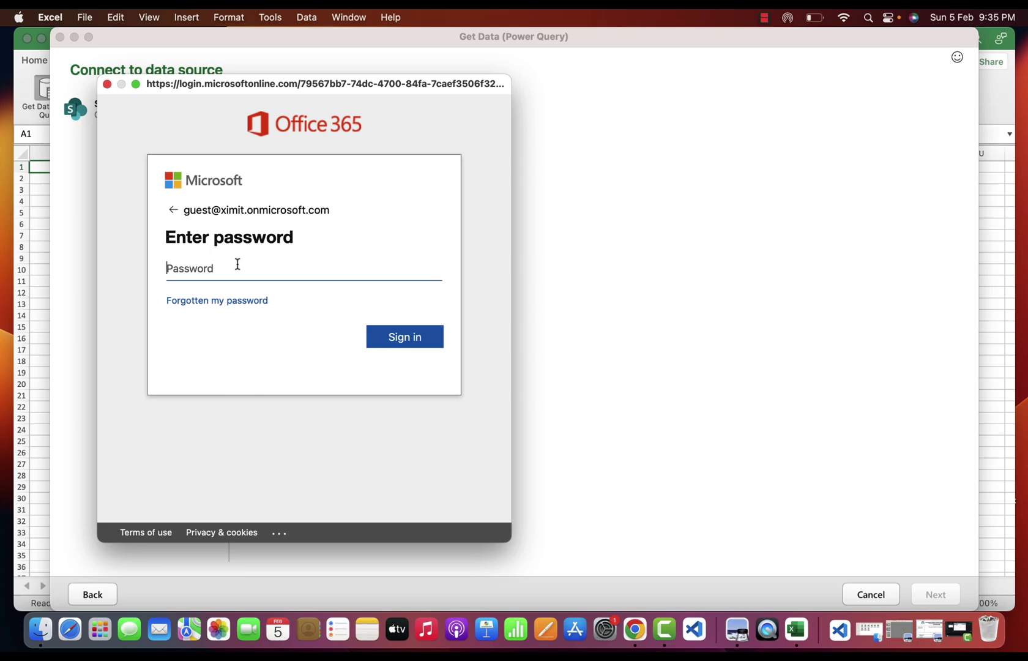
text(••••)
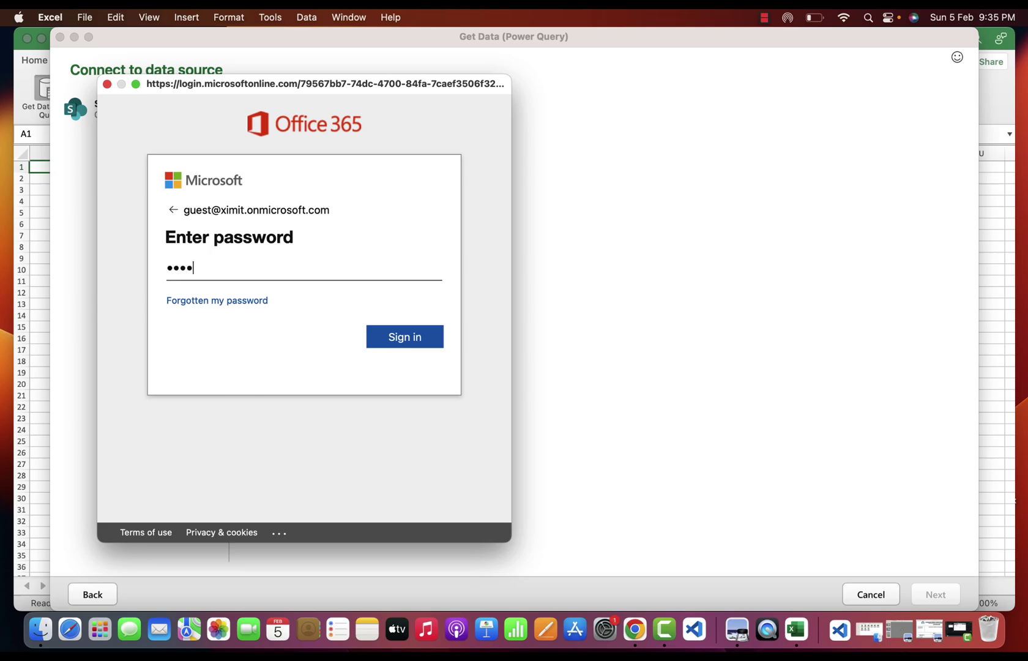
text(•••••••••)
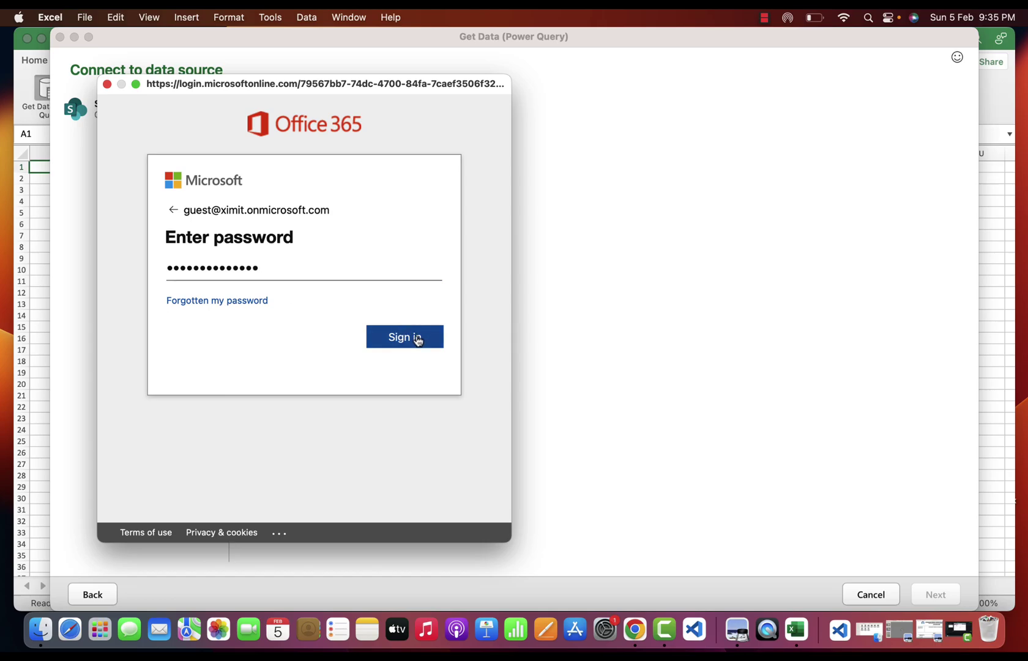
click(418, 340)
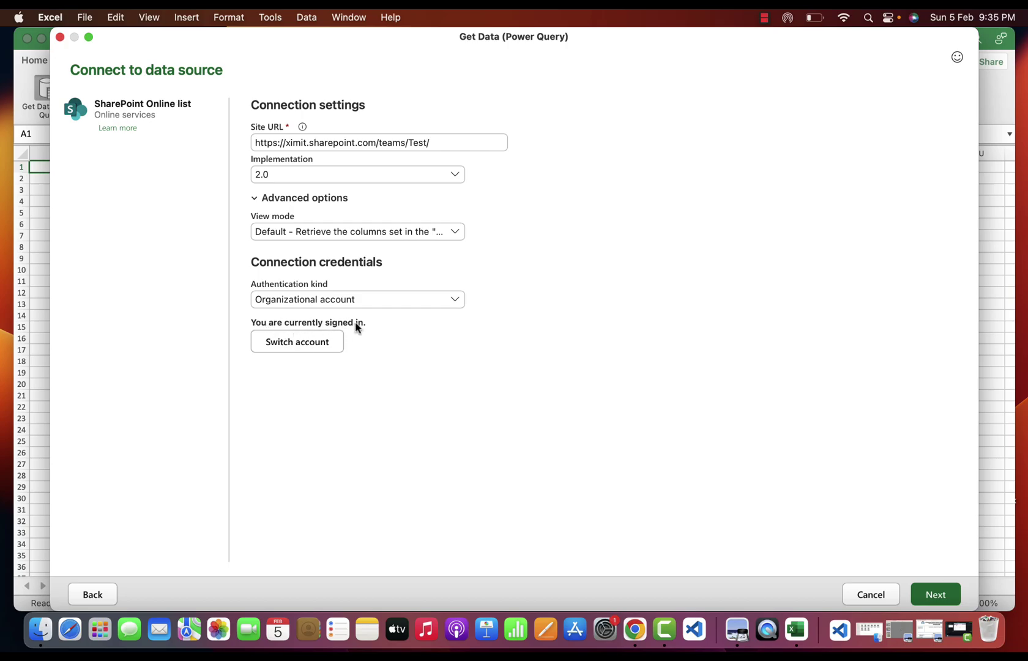
- Connect to the SharePoint site and briefly check the list in the browser
click(940, 598)
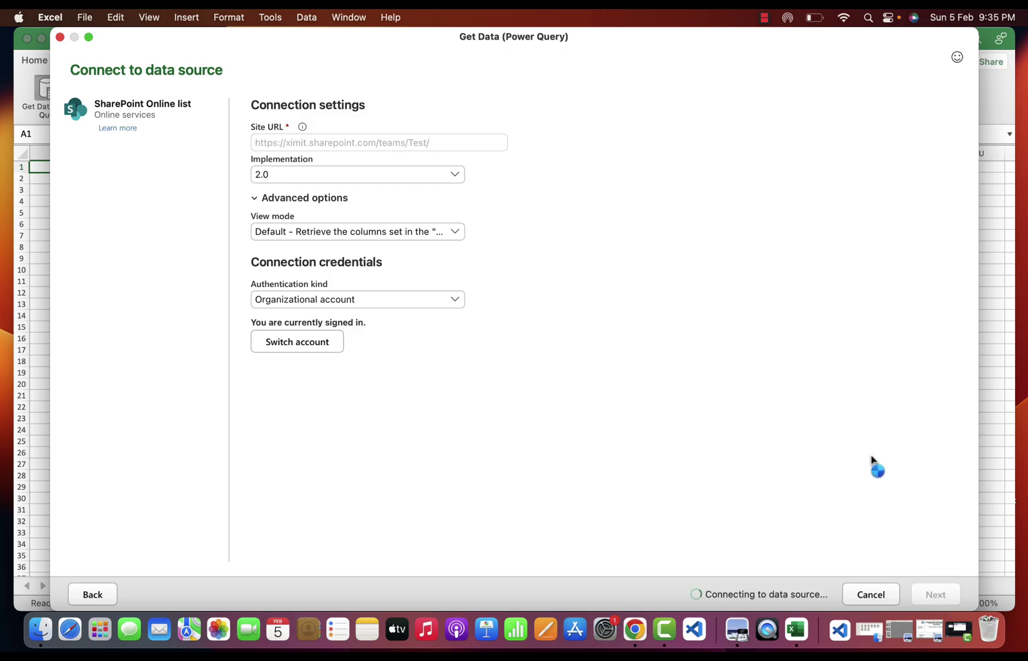
click(146, 306)
key(super+Tab)
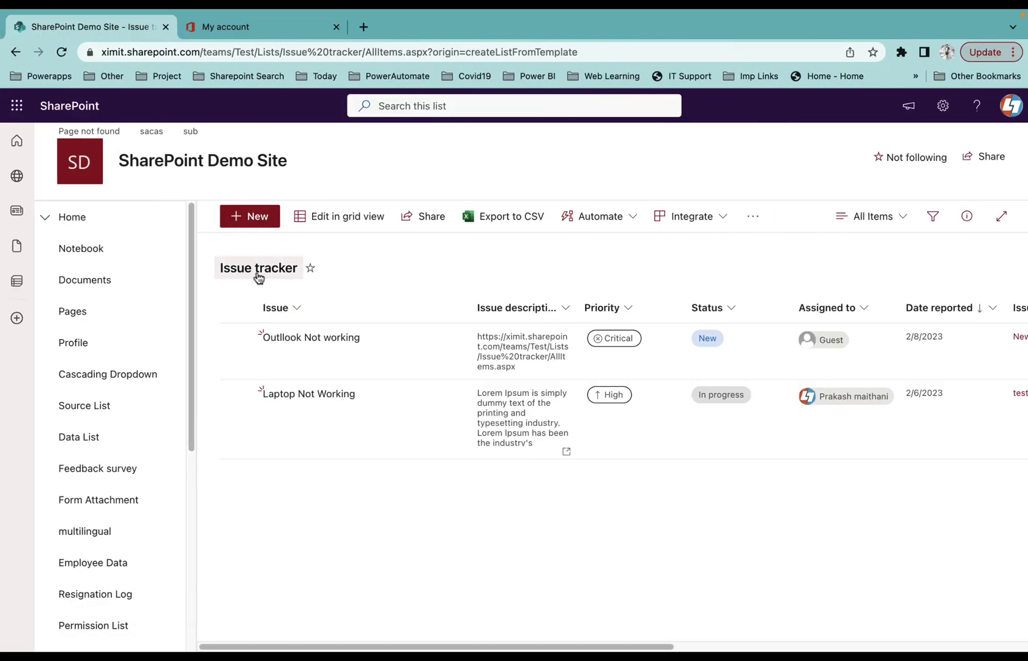
key(super+Tab)
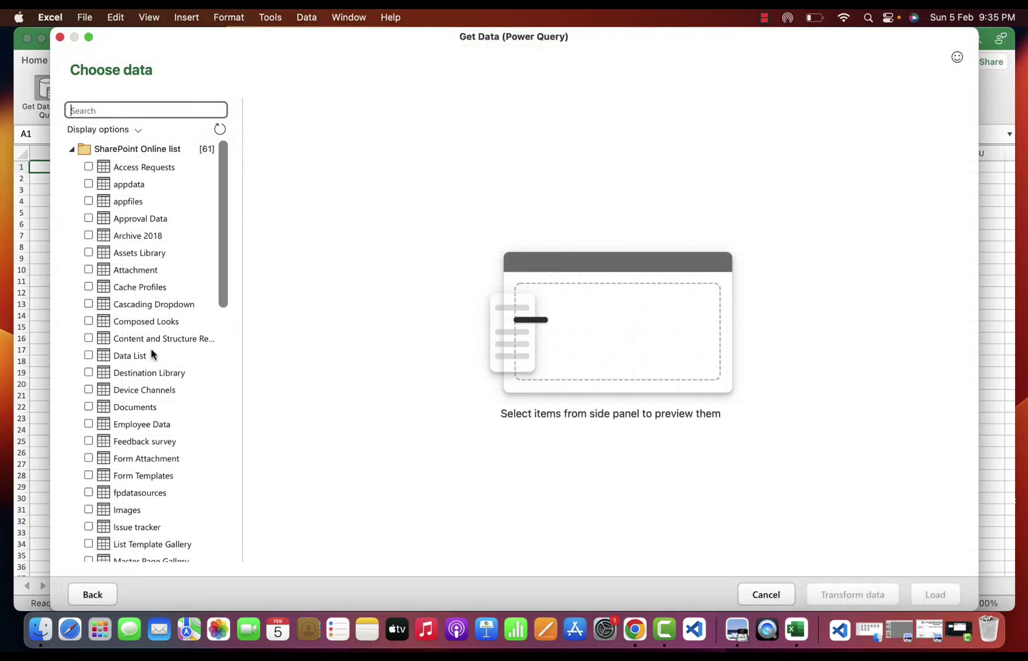
- Select Issue tracker in the Choose data navigator to preview its two issues
scroll(151, 353, down, 1)
scroll(153, 353, down, 3)
click(122, 488)
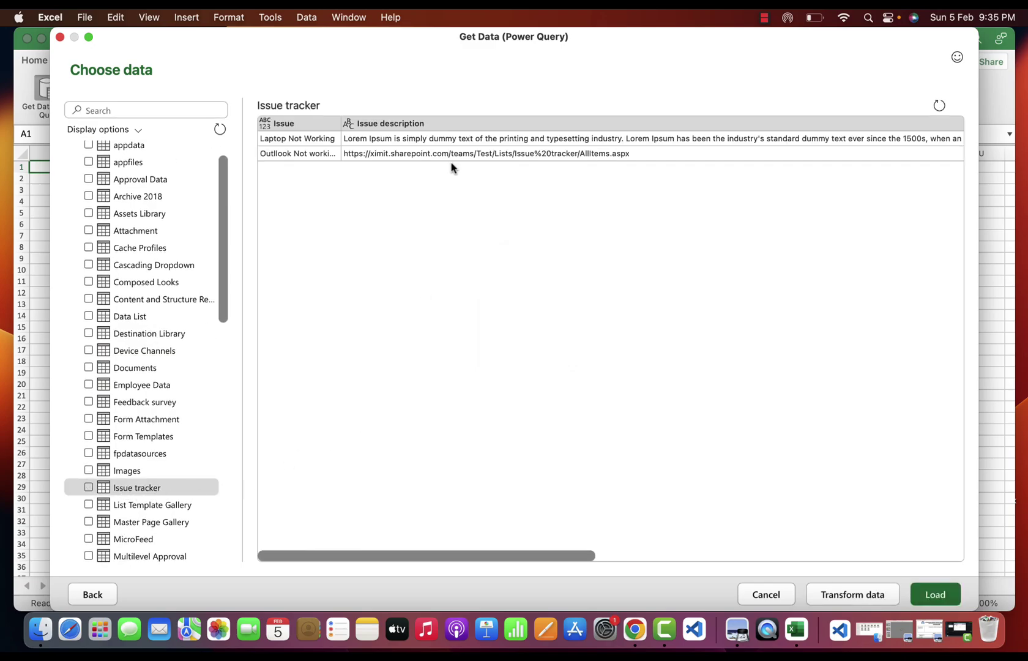
drag(511, 556, 884, 543)
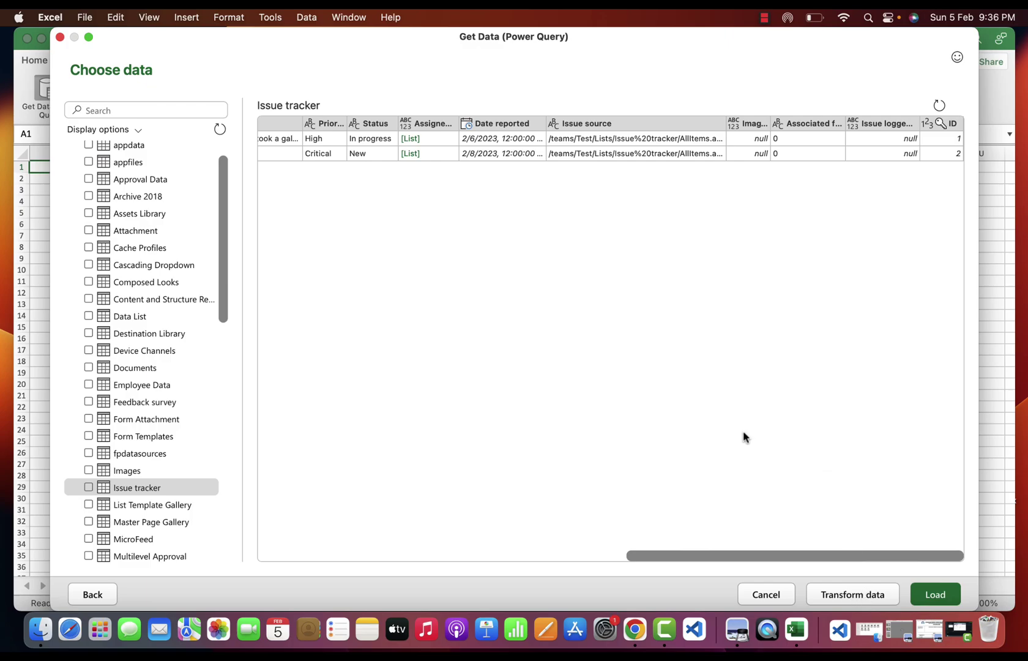
- Load Issue tracker into the workbook as the Issue_tracker table, then return to the browser
click(947, 600)
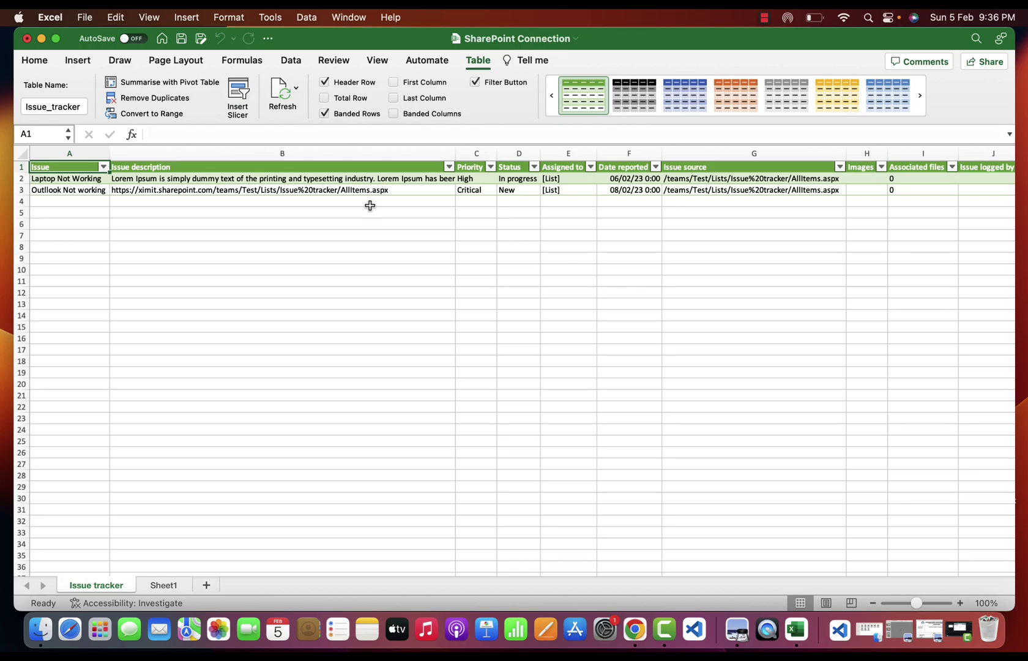
key(ctrl+Right)
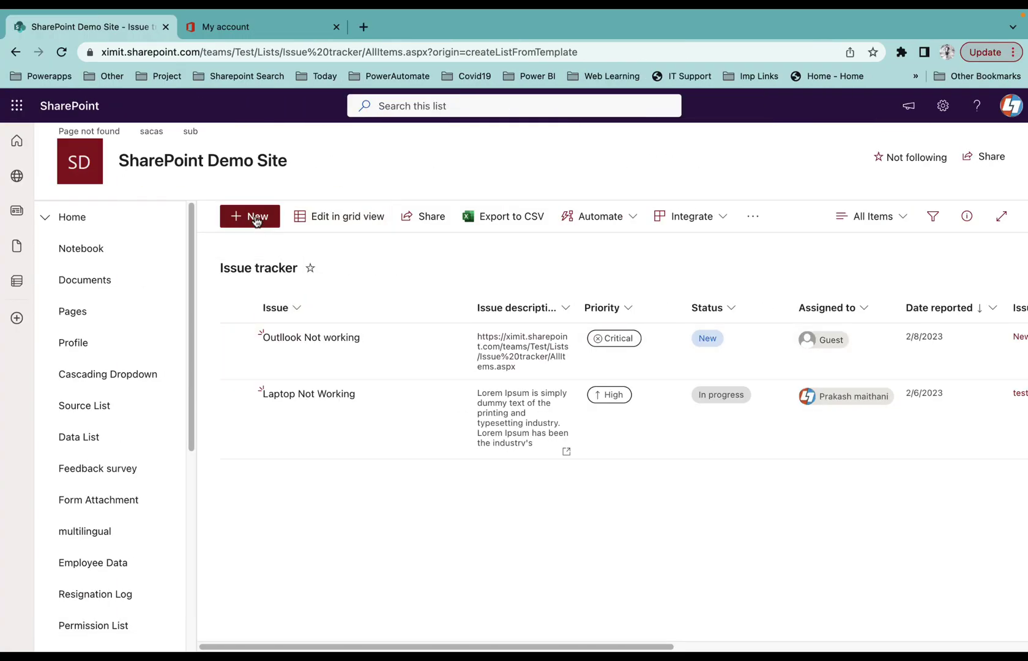
- Add a new list item 'New Entry' with description 'Test Value' and High priority
click(256, 220)
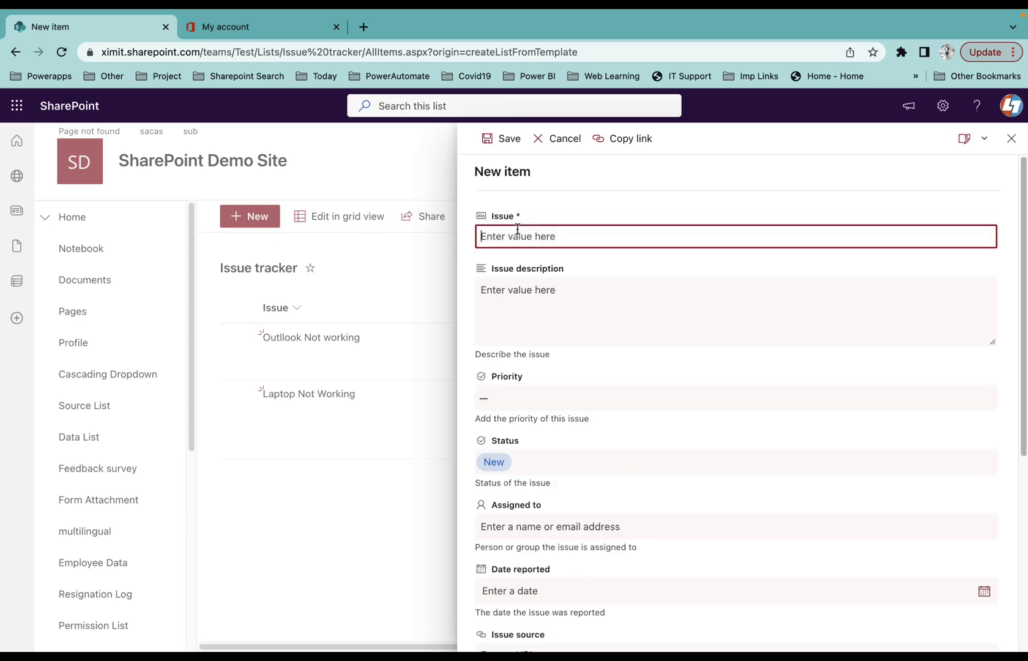
text(New Entry)
click(536, 307)
text(Test Value)
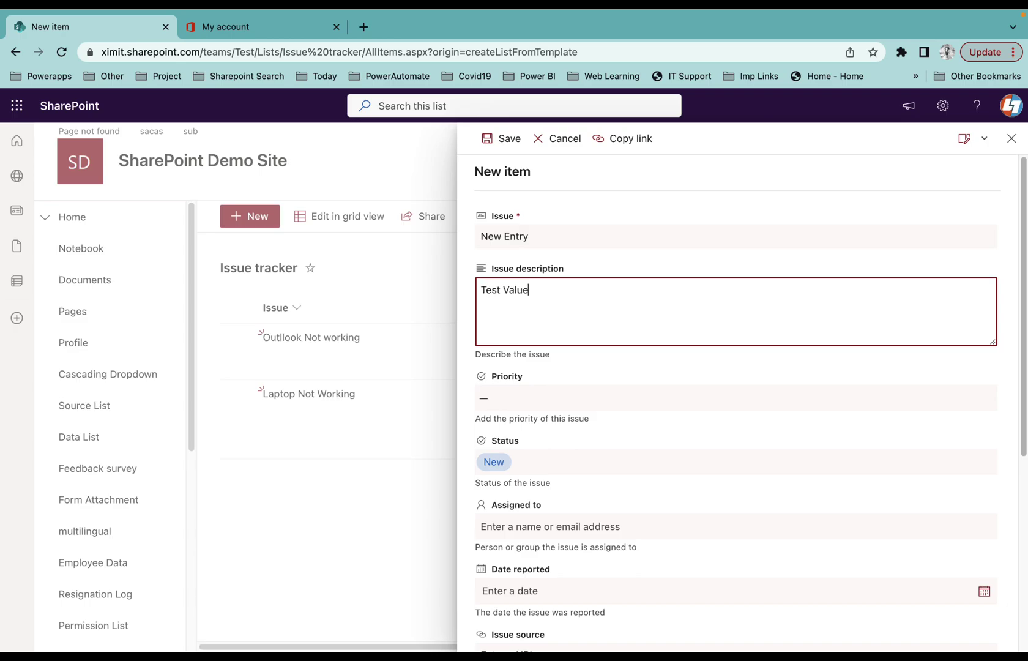
click(534, 398)
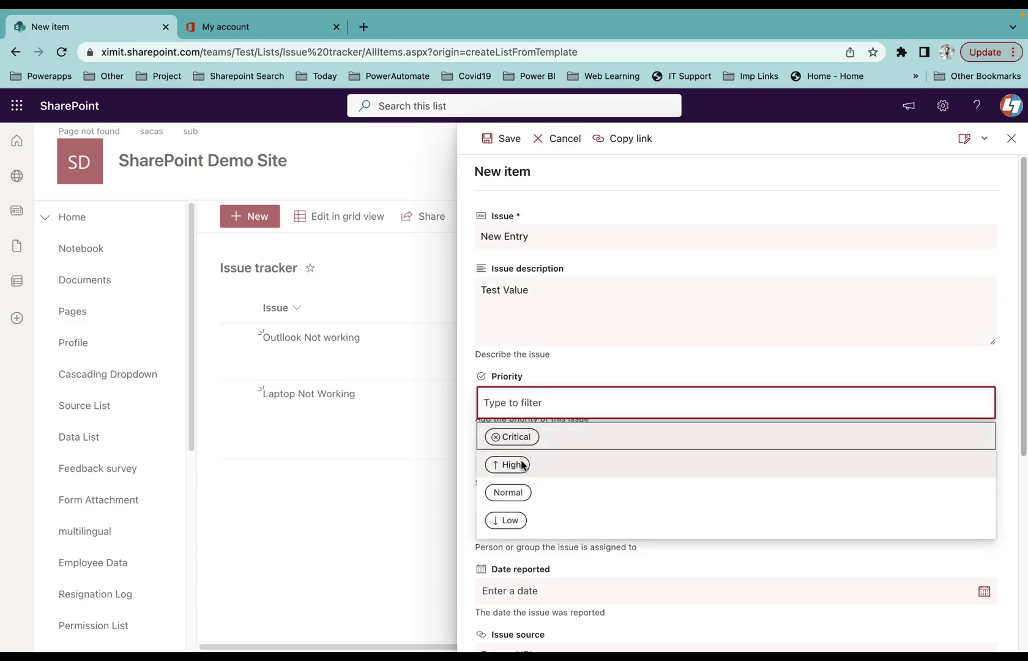
click(521, 464)
- Set the item's status to By design and date reported to 2/7/2023, then save it
click(569, 464)
click(530, 416)
scroll(588, 525, down, 3)
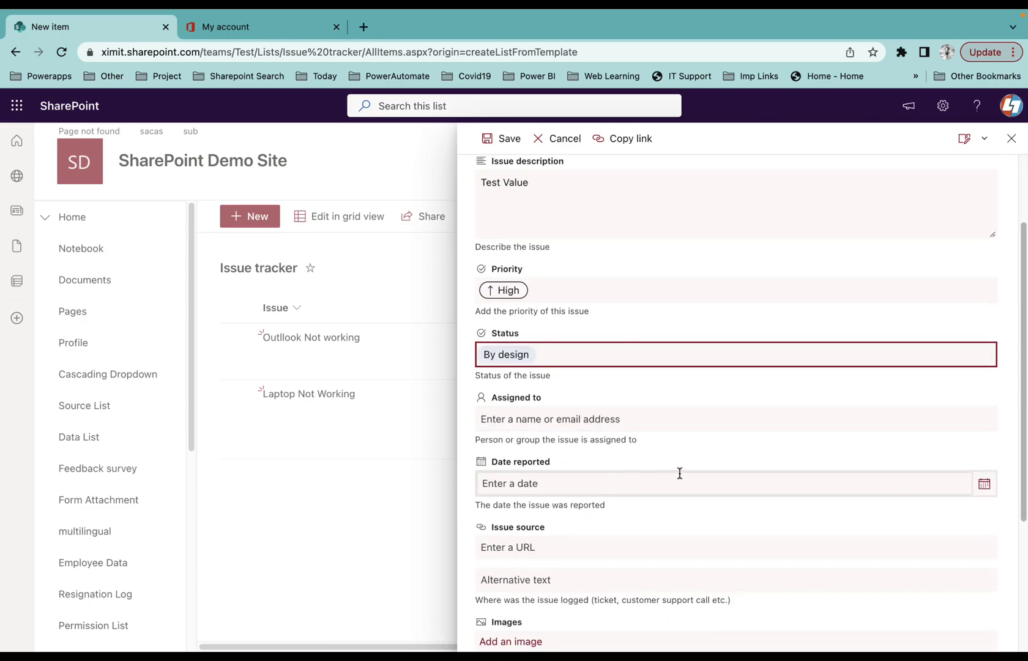
click(983, 484)
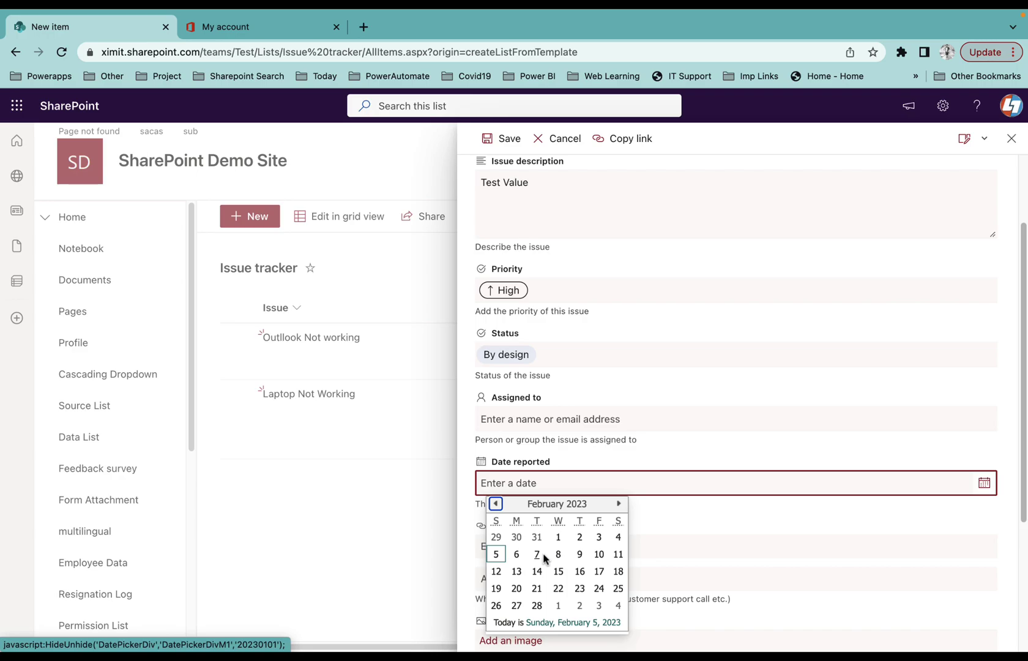
click(536, 555)
scroll(789, 518, down, 5)
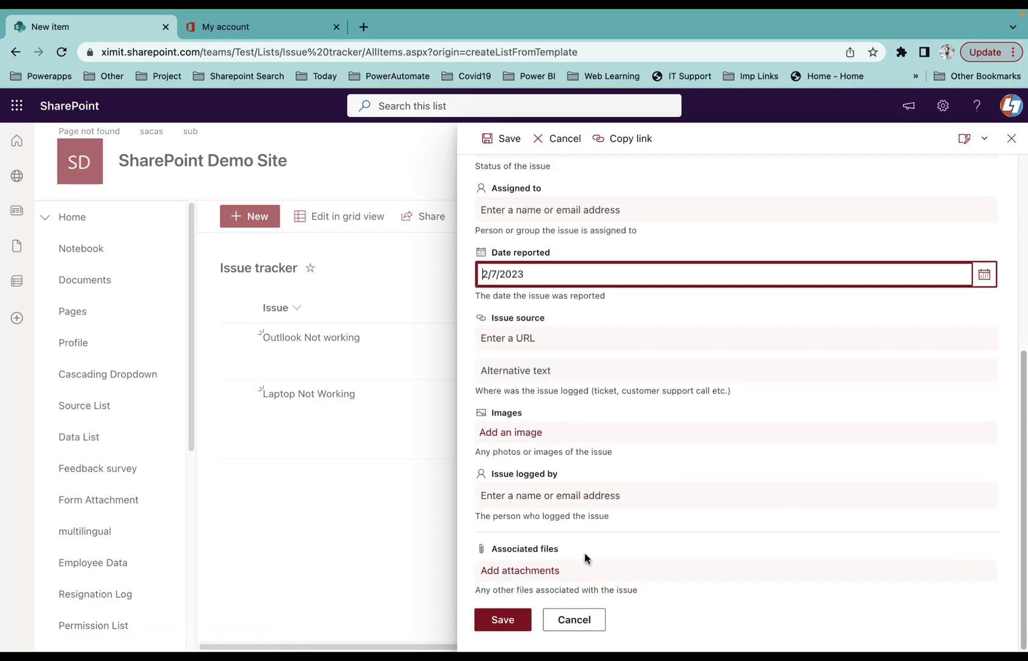
click(514, 620)
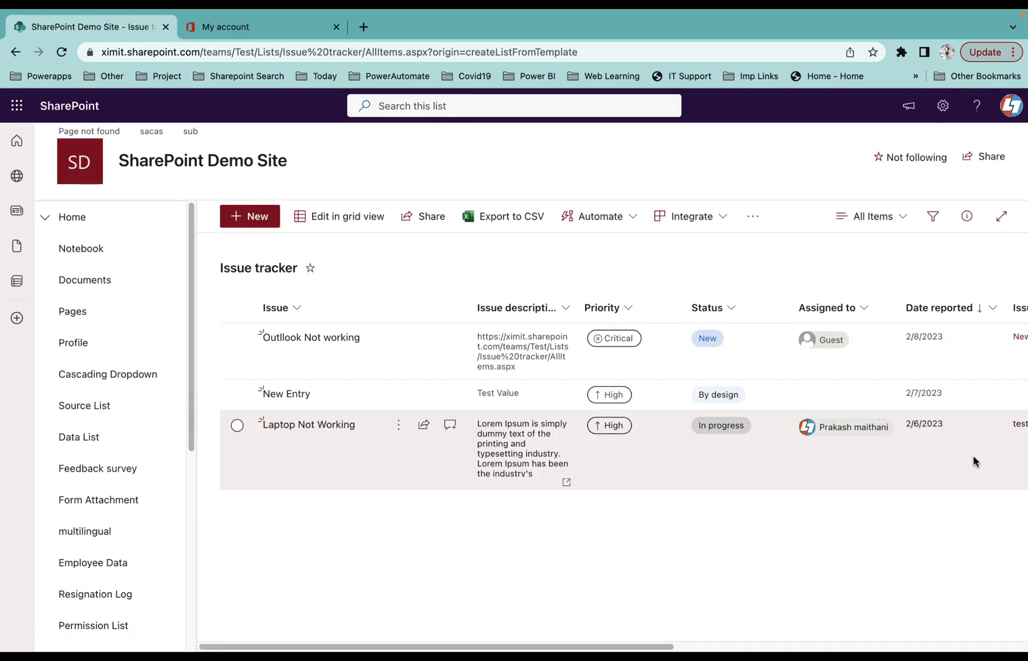
key(ctrl+Left)
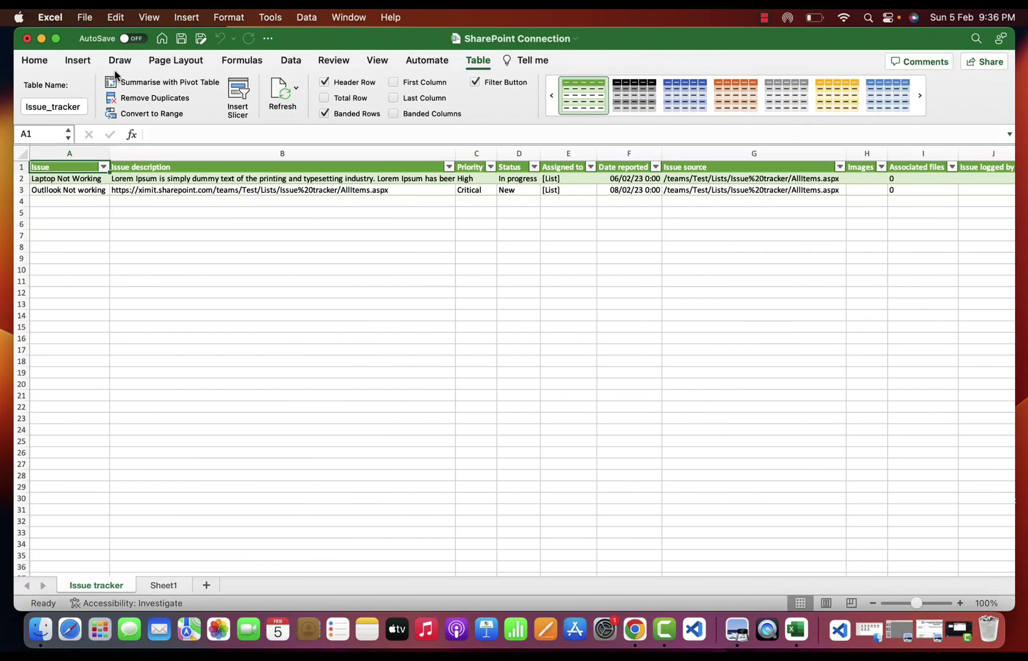
- Maximize Excel and refresh the Issue tracker table to pull in the New Entry row
click(54, 39)
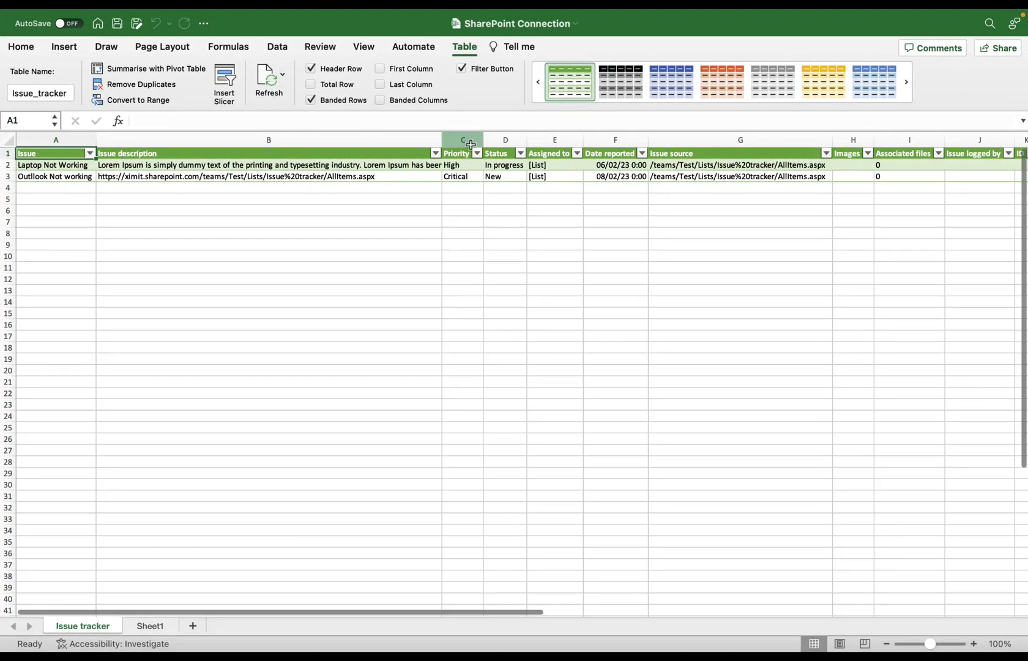
click(266, 87)
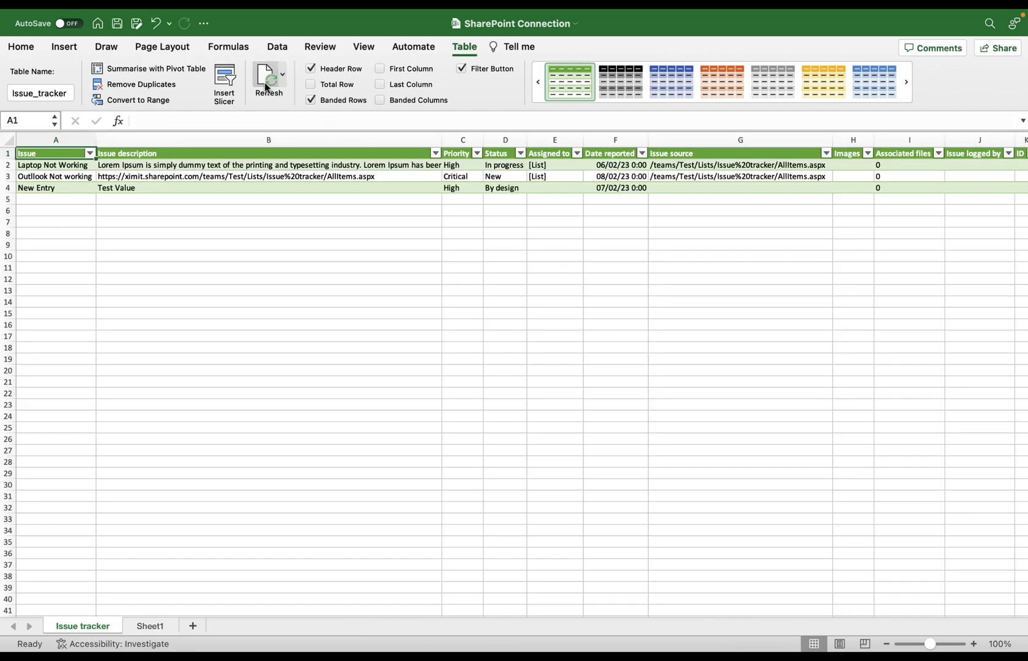